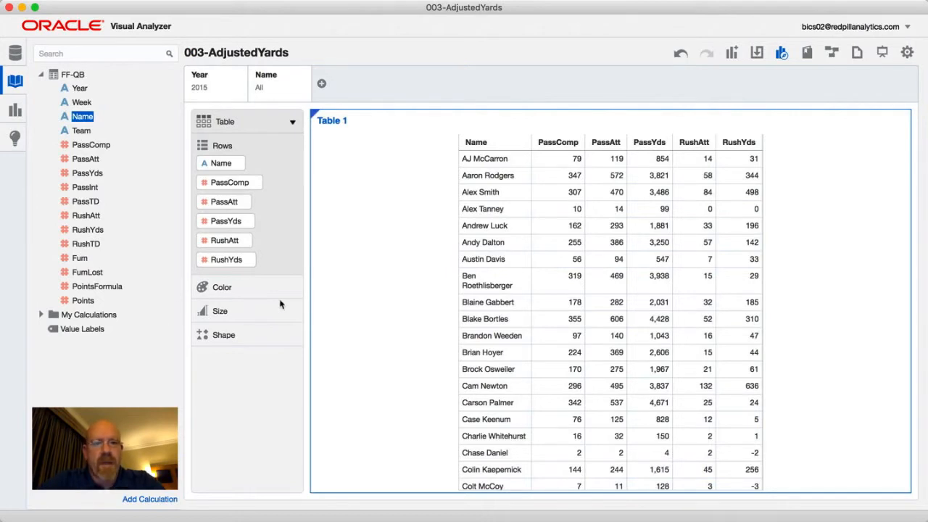
Step: Sort Table 1 by PassYds from high to low
click(266, 95)
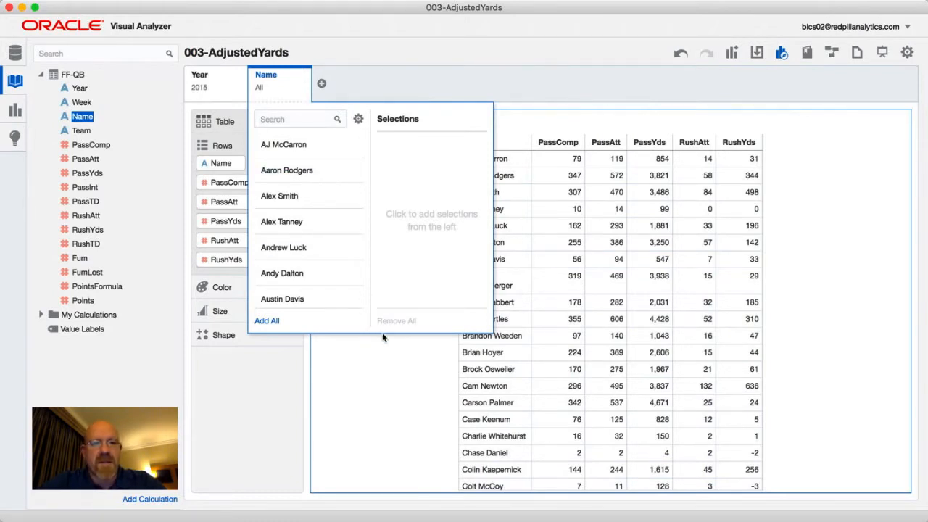
click(386, 389)
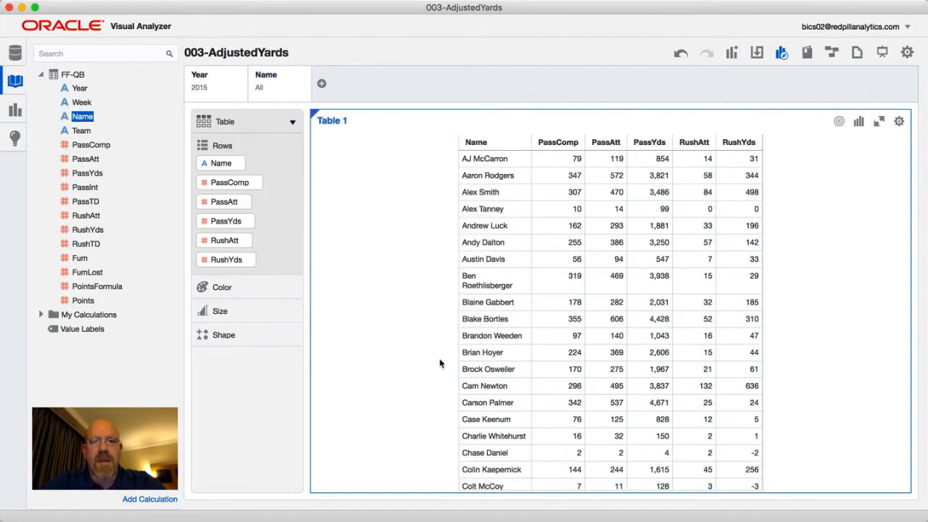
click(667, 143)
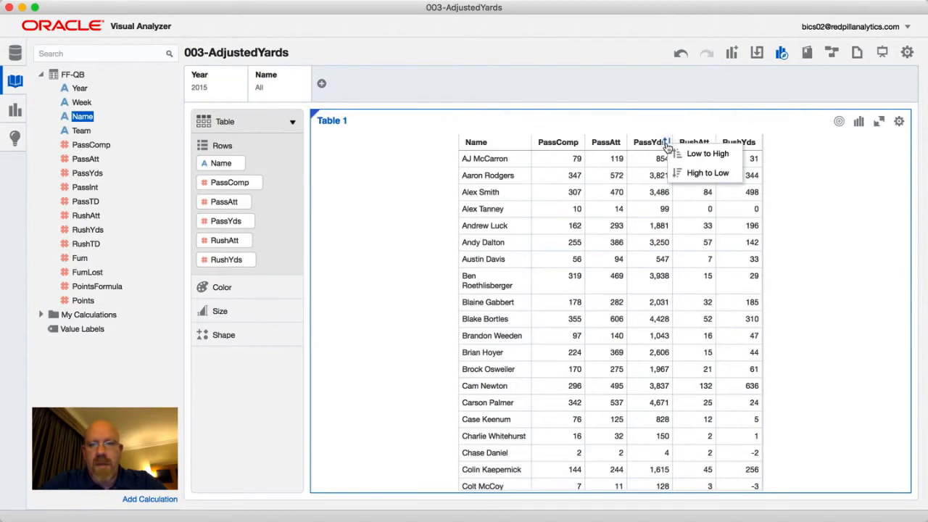
click(696, 174)
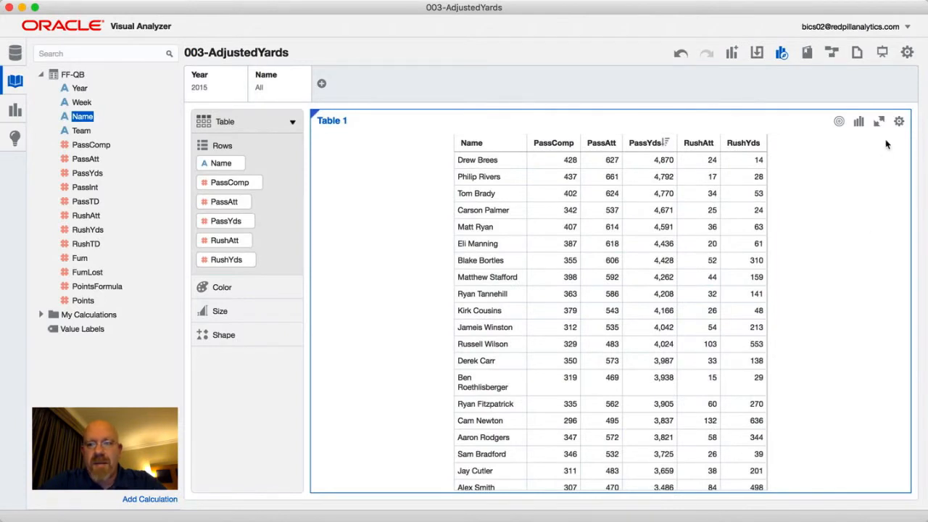
Step: Copy the Table 1 visualization and paste a duplicate onto the canvas
click(899, 121)
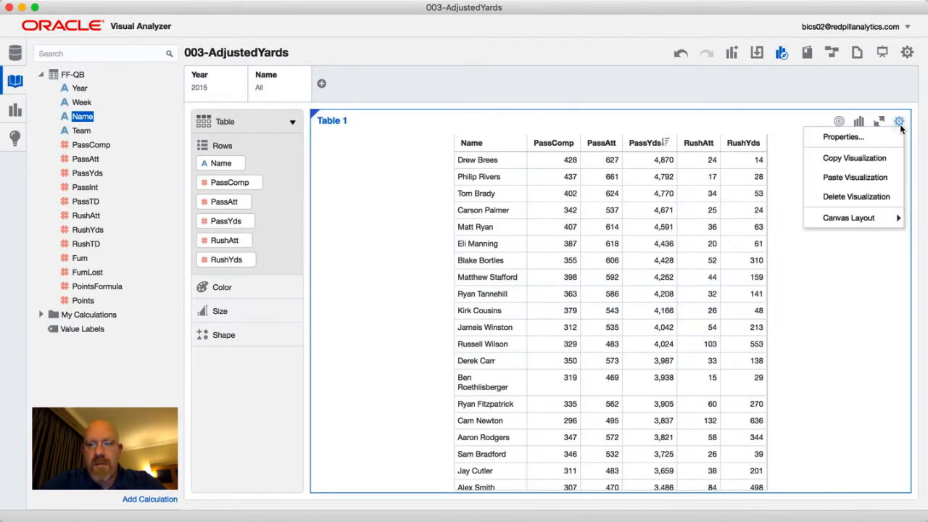
click(891, 158)
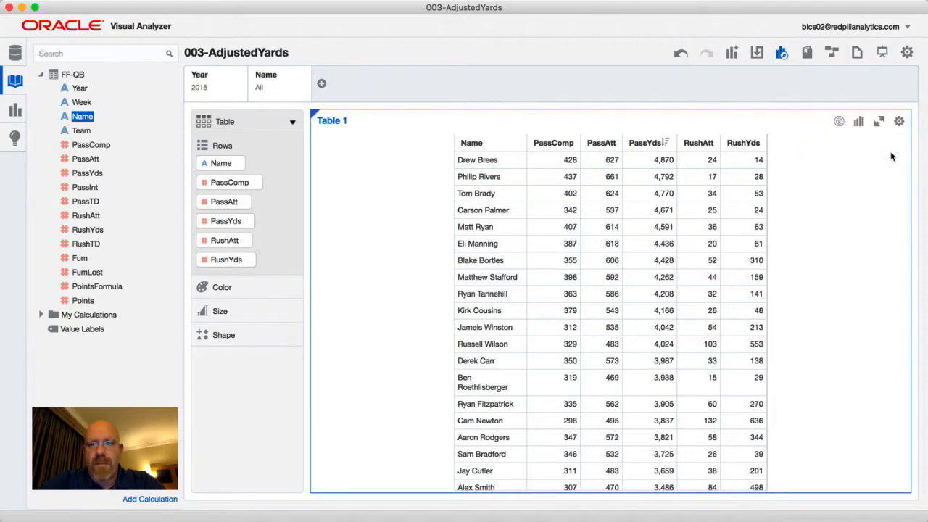
click(898, 124)
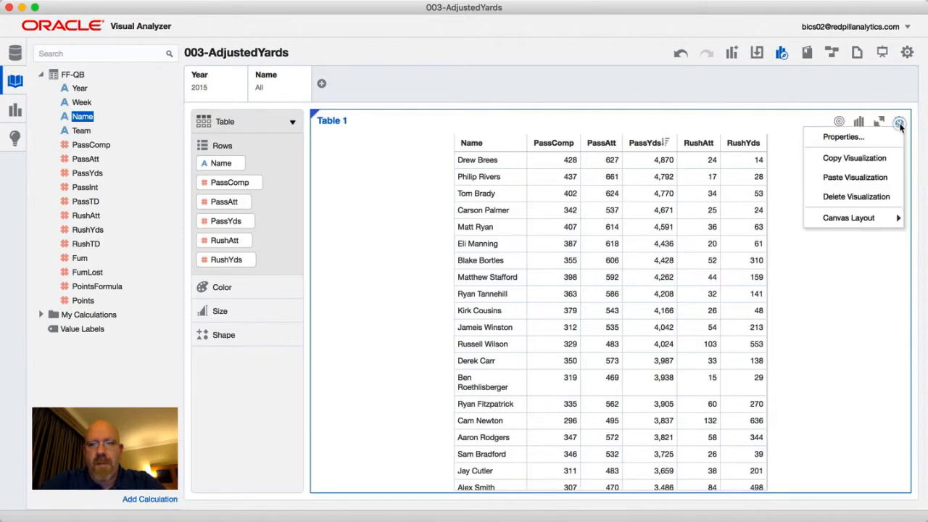
click(880, 179)
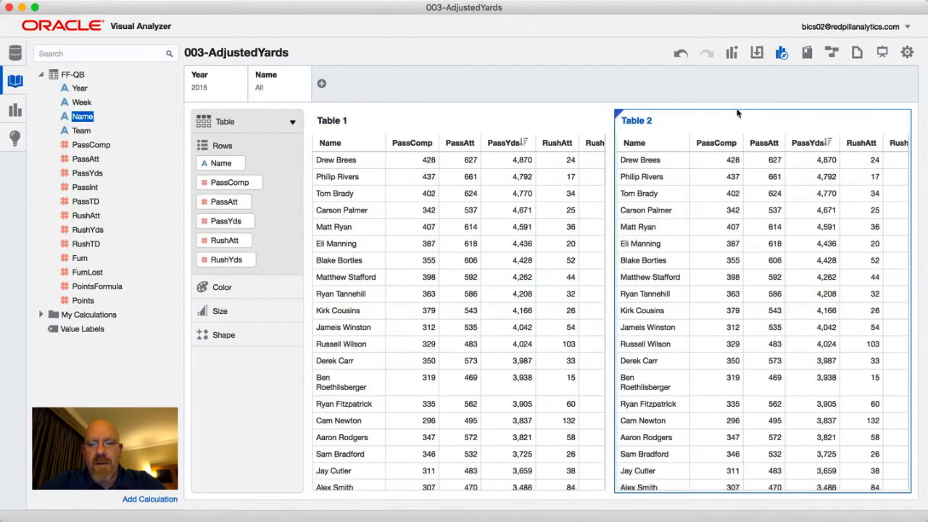
Step: Place the duplicated table below Table 1 and sort it by RushYds from high to low
drag(737, 114, 604, 430)
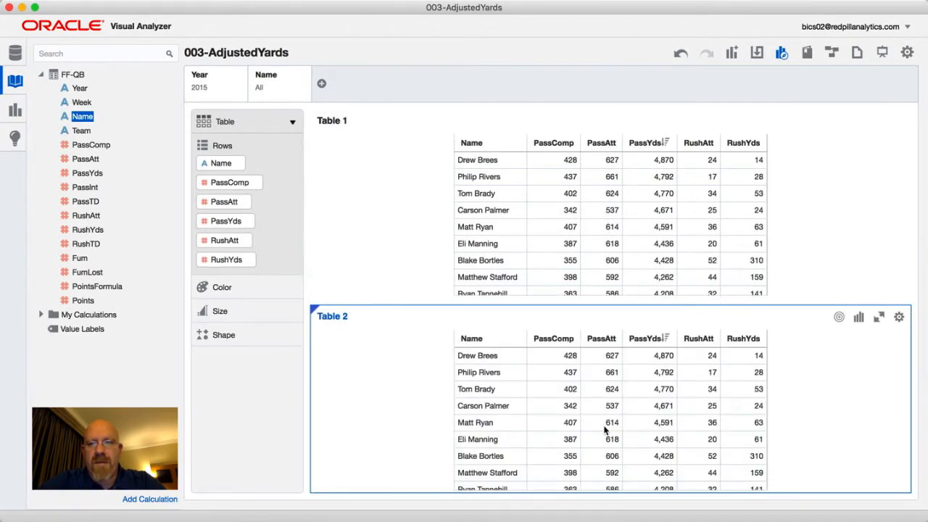
click(761, 339)
click(787, 368)
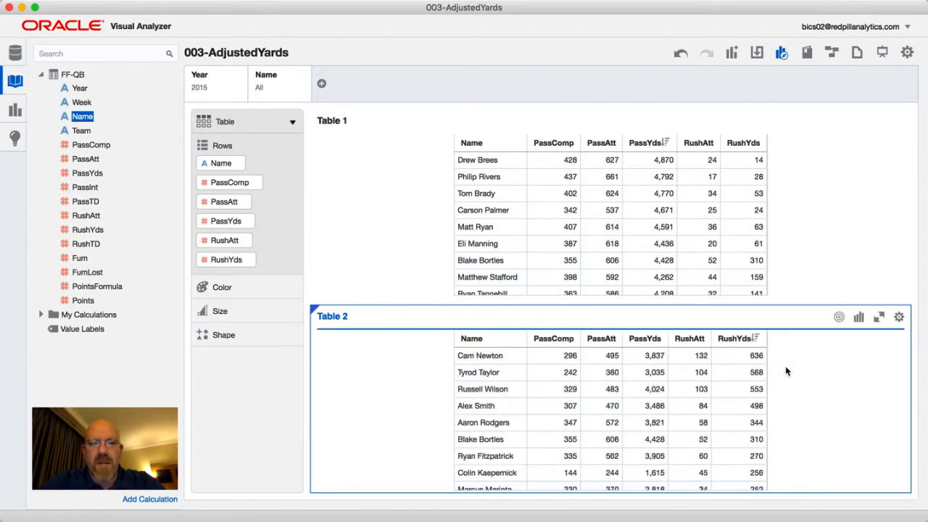
Step: Turn off Synchronize Visualizations for the canvas and check the Name filter that belongs to Table 1
click(906, 56)
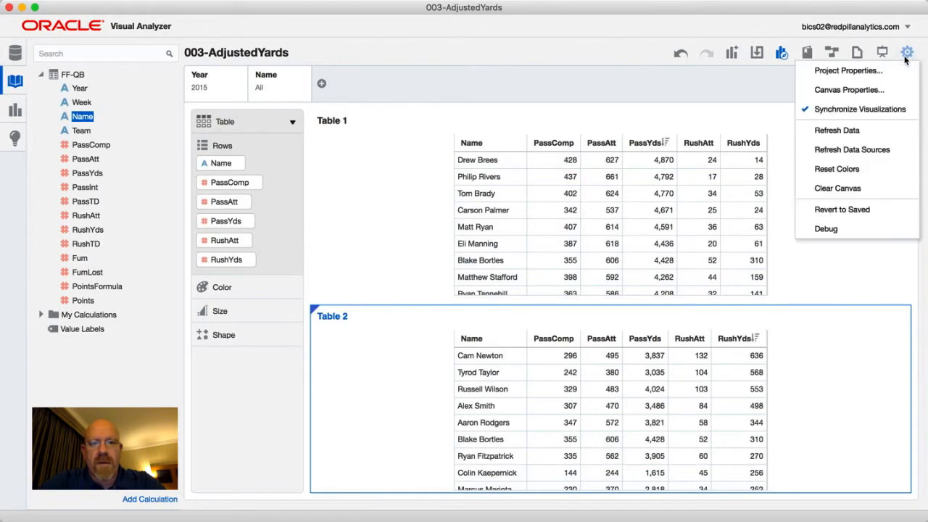
click(891, 109)
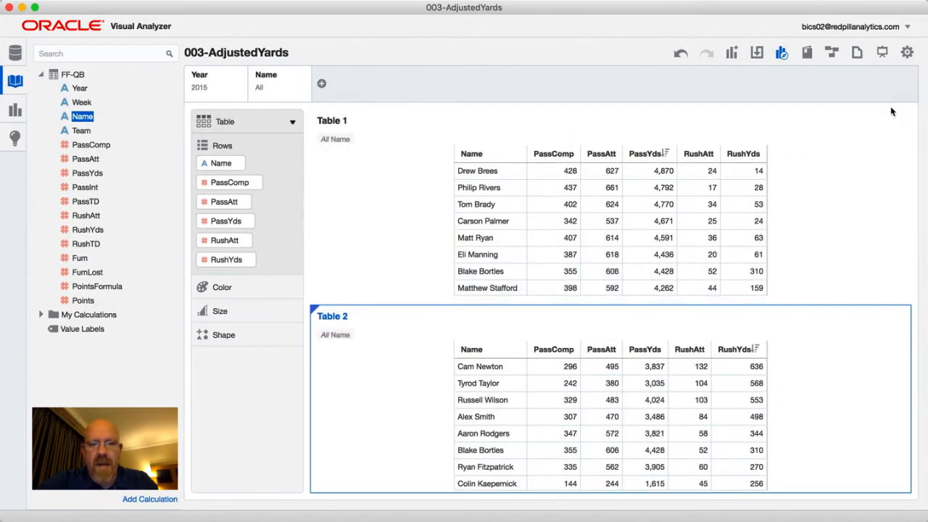
click(337, 142)
click(337, 142)
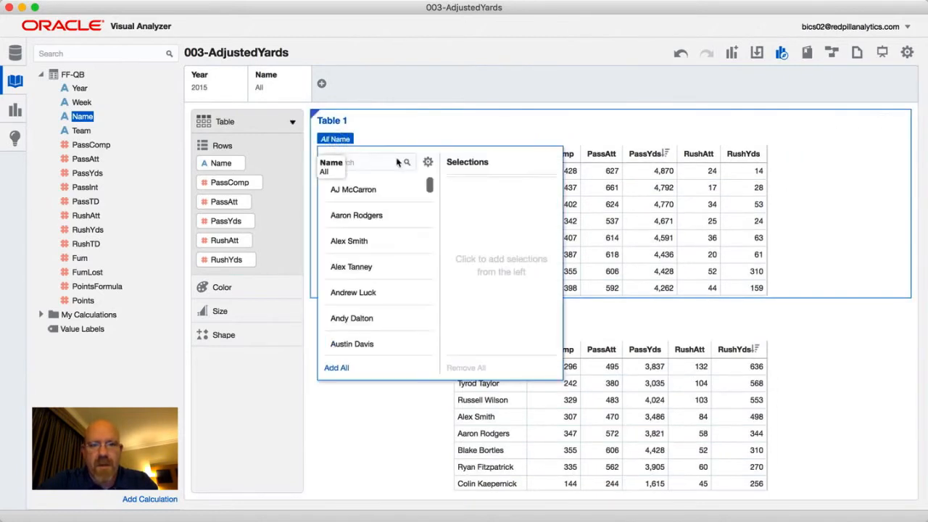
click(508, 118)
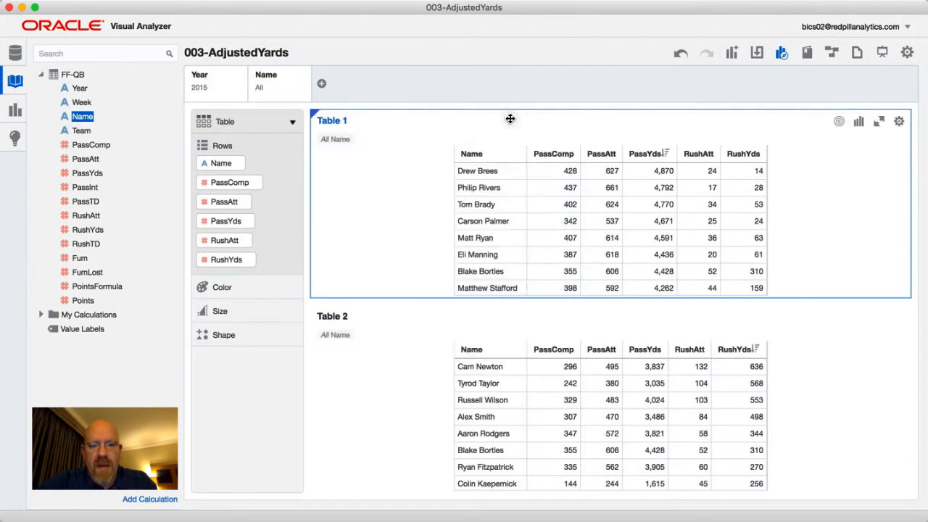
Step: Keep only the top six passers in Table 1, from Drew Brees through Eli Manning
click(496, 173)
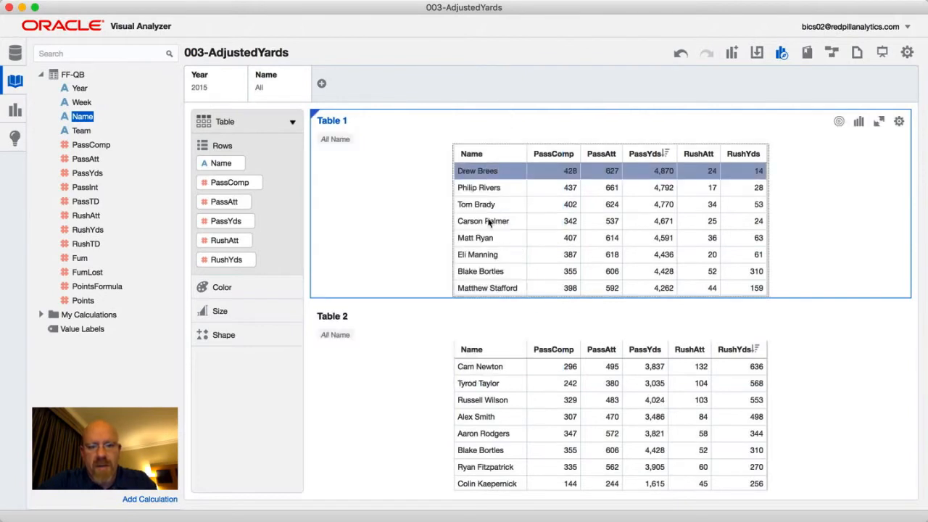
shift+click(484, 257)
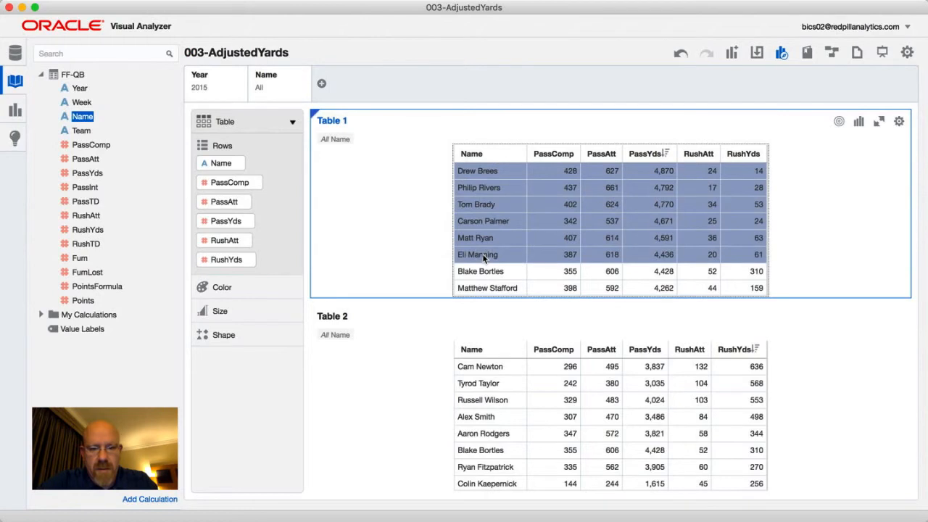
right_click(484, 257)
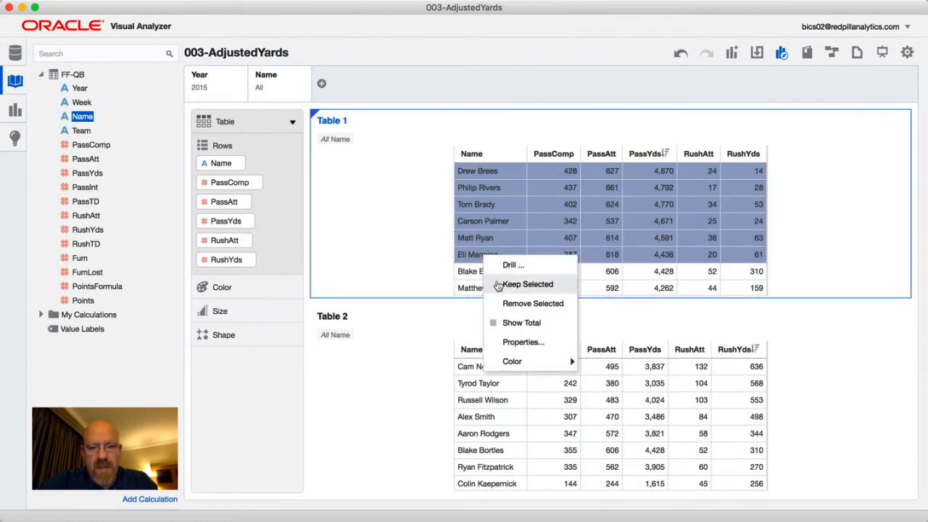
click(498, 285)
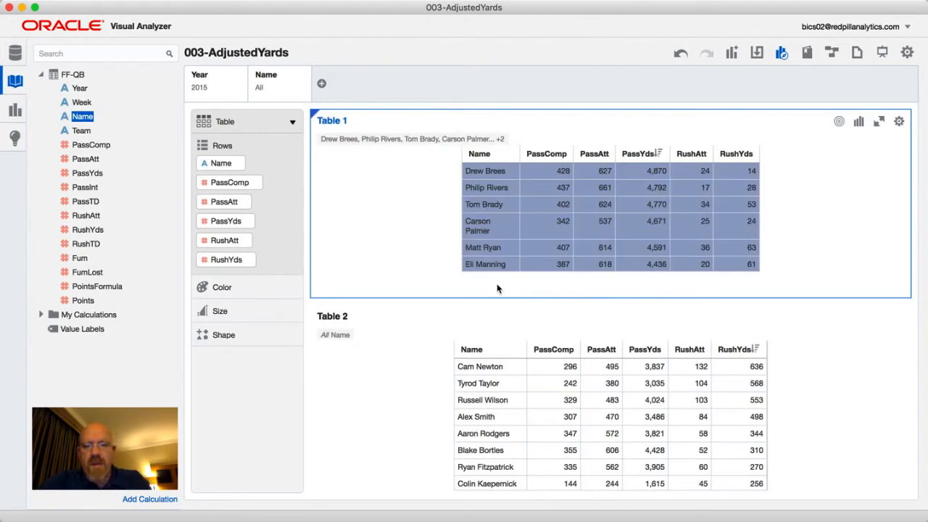
click(495, 303)
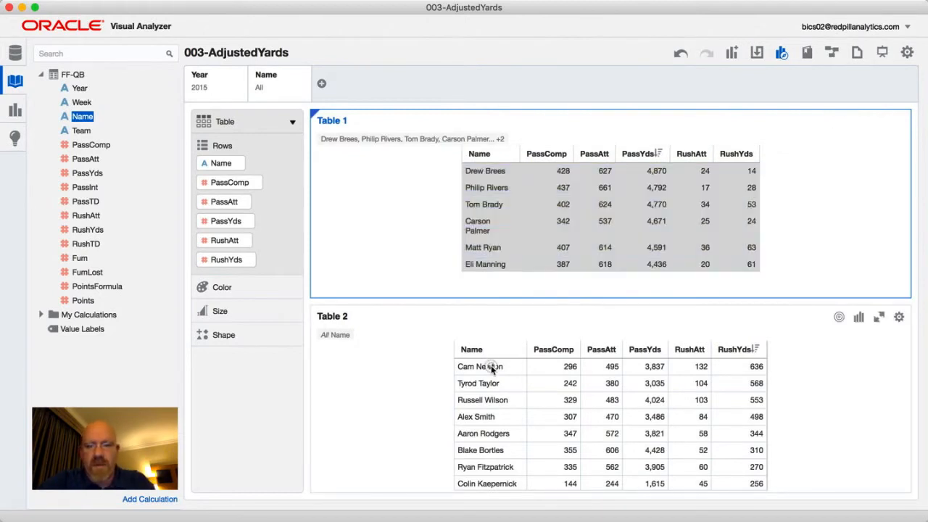
Step: Keep only the top six rushers in Table 2, from Cam Newton through Blake Bortles
click(492, 369)
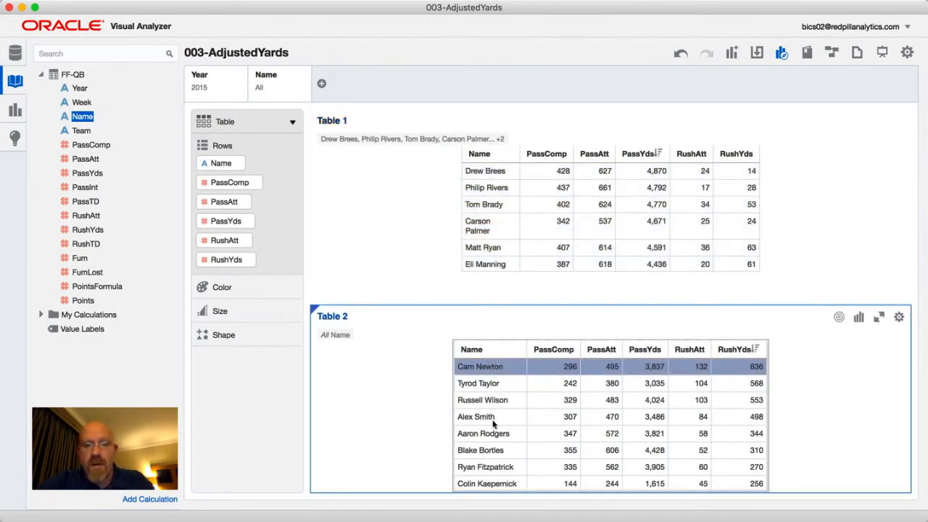
shift+click(491, 450)
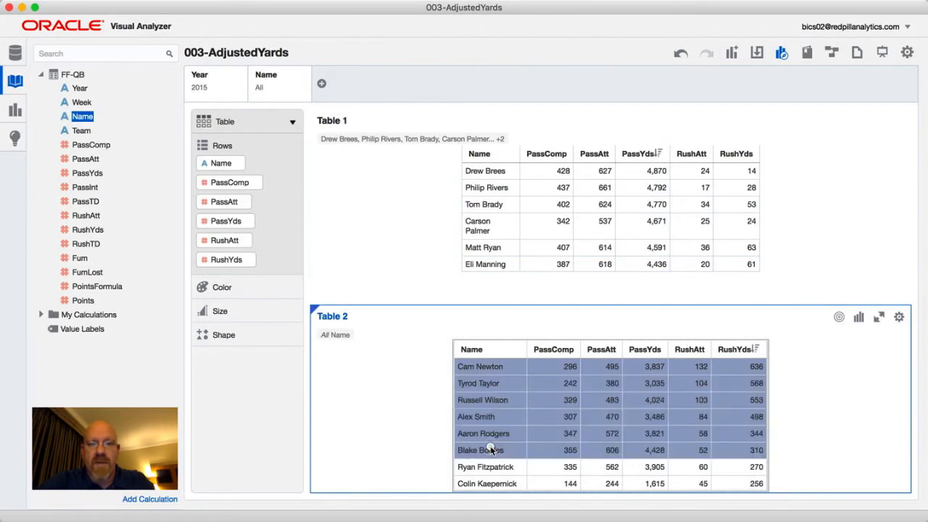
right_click(491, 450)
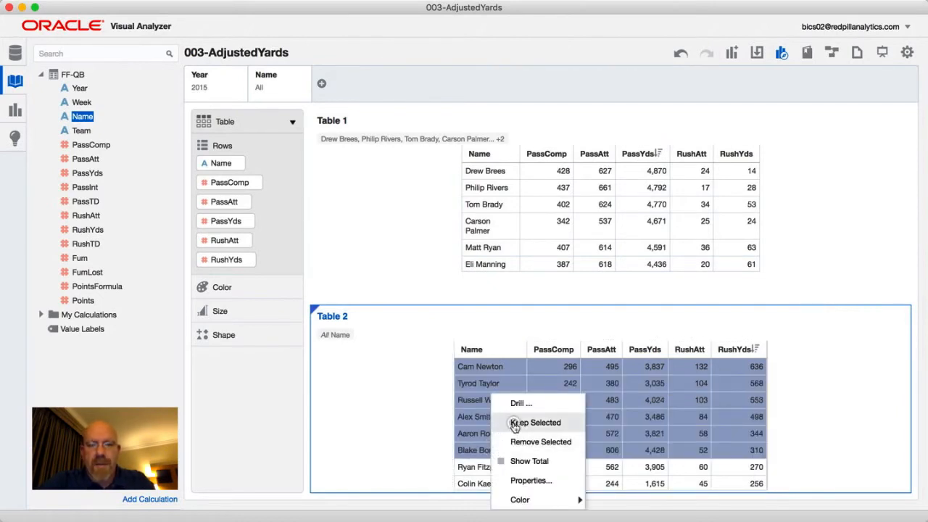
click(514, 423)
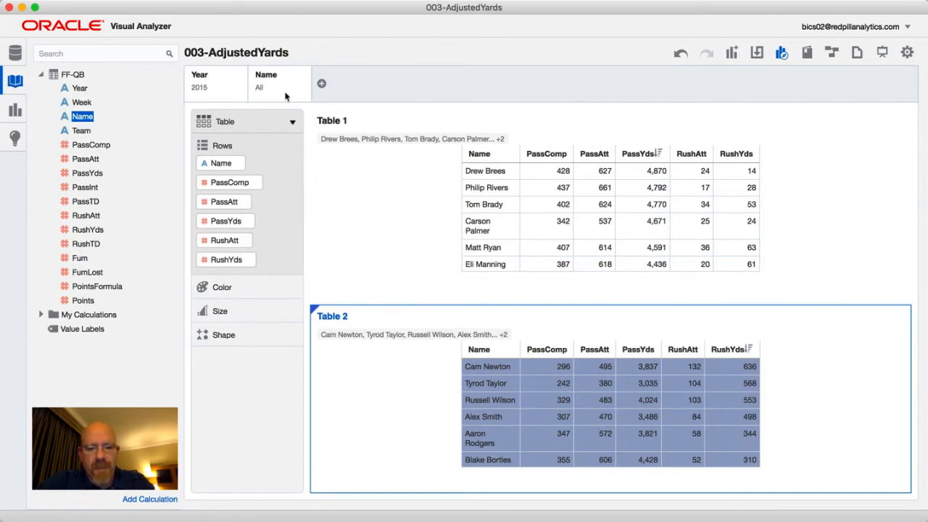
Step: Color the six selected data points in Table 2 light yellow-green, #e6f08d
right_click(497, 370)
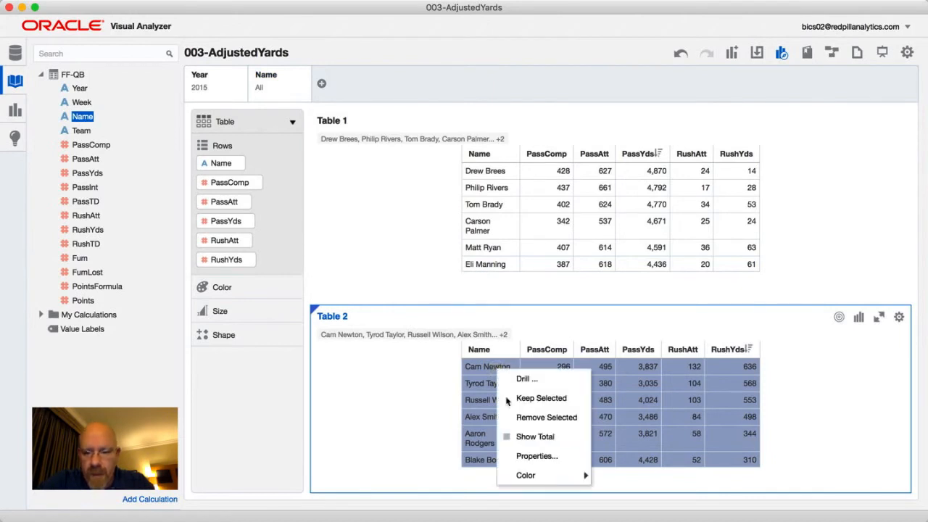
mouse_move(534, 484)
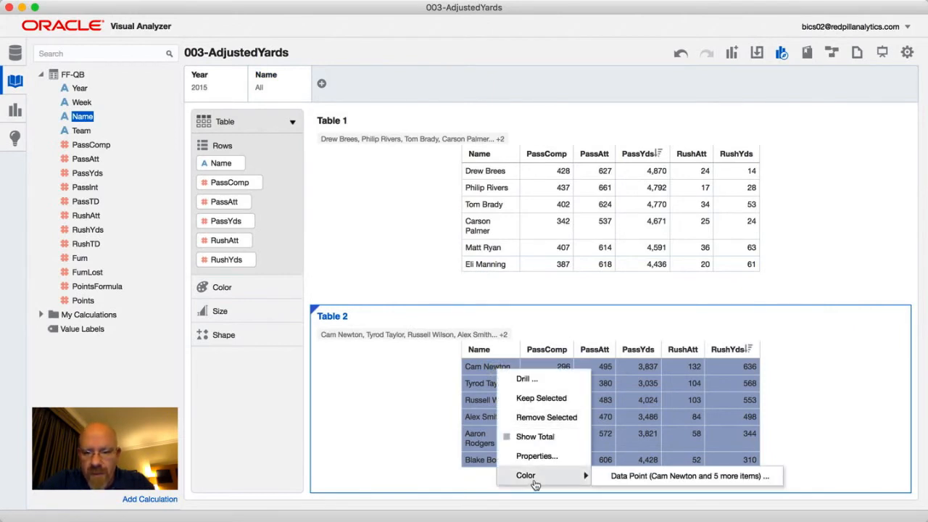
click(608, 476)
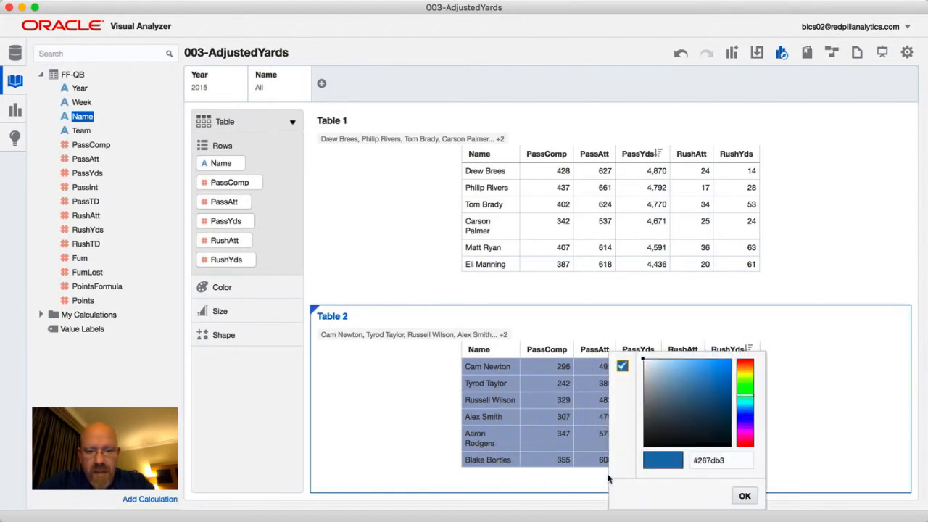
click(745, 373)
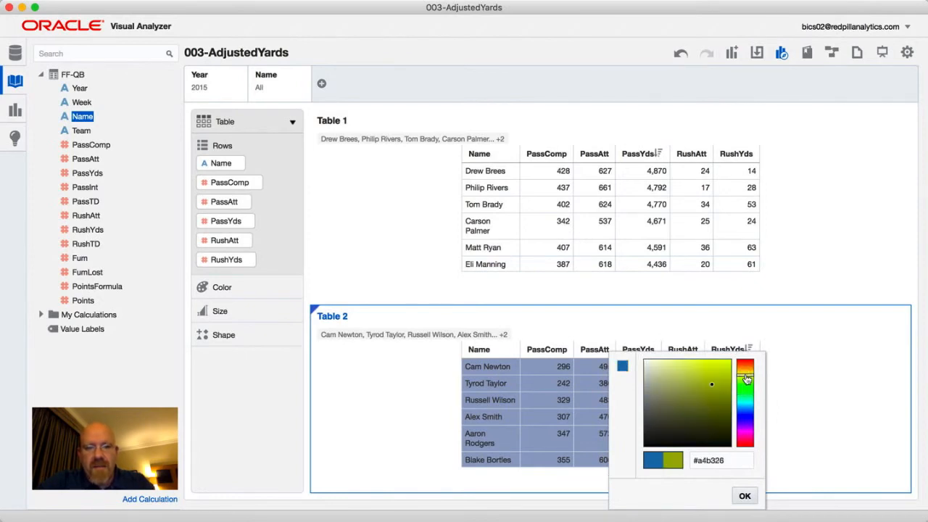
click(679, 367)
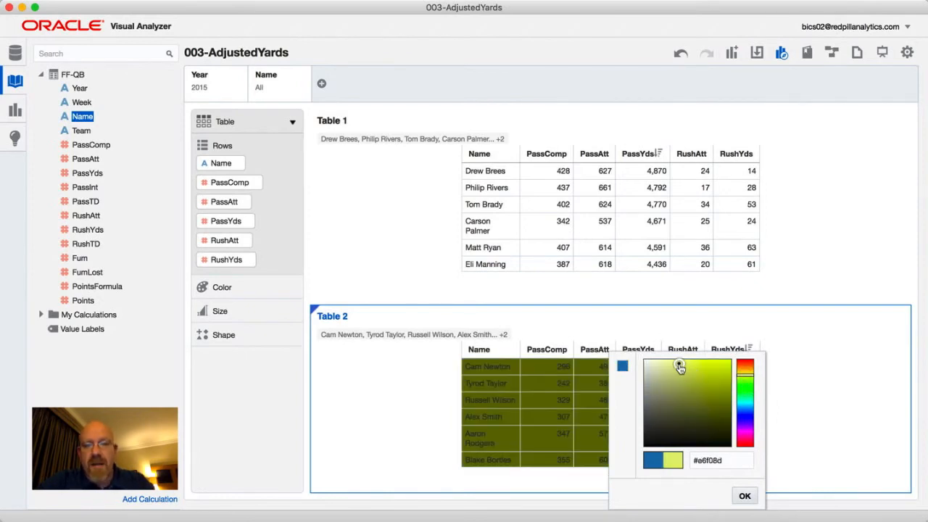
click(743, 496)
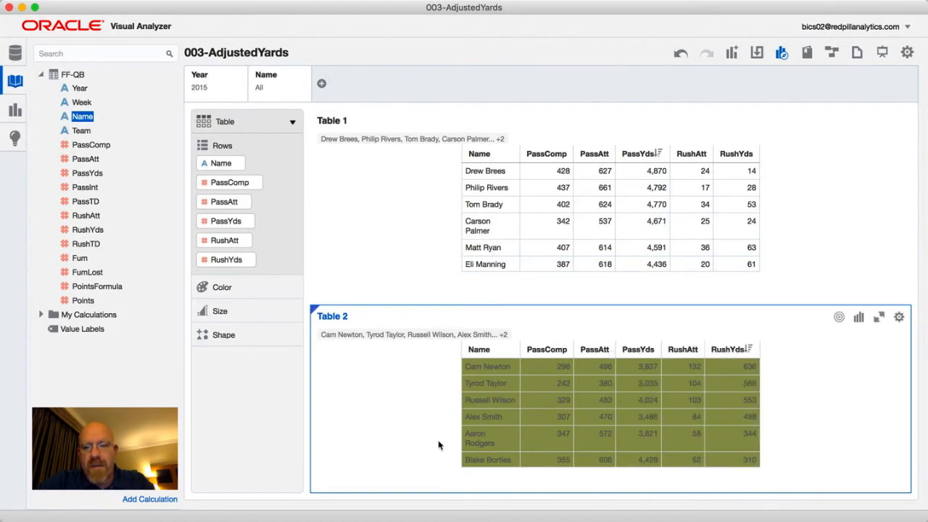
click(478, 354)
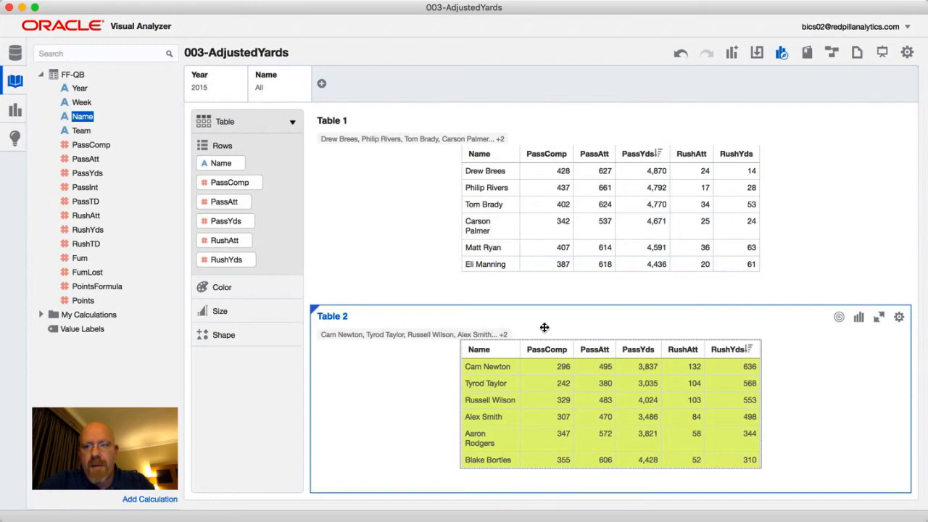
Step: Delete Table 2 and turn Synchronize Visualizations back on for the canvas
click(899, 319)
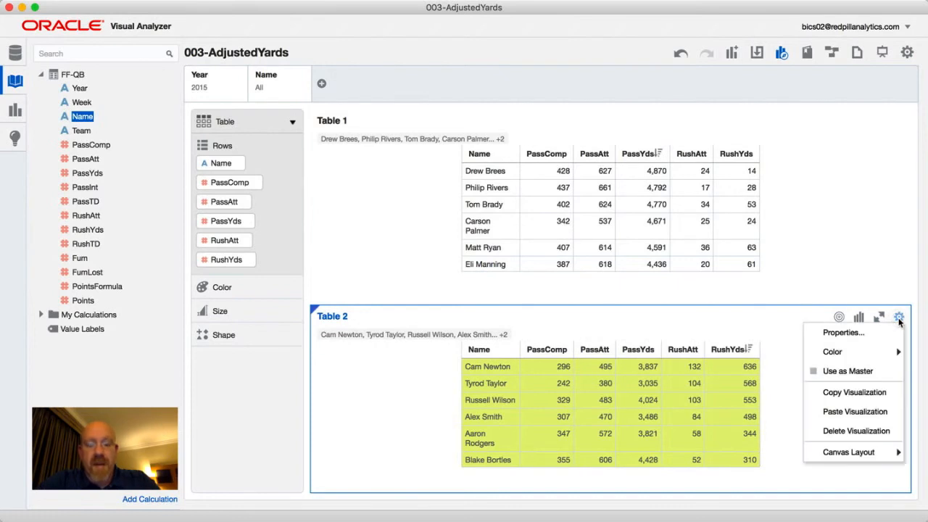
click(861, 432)
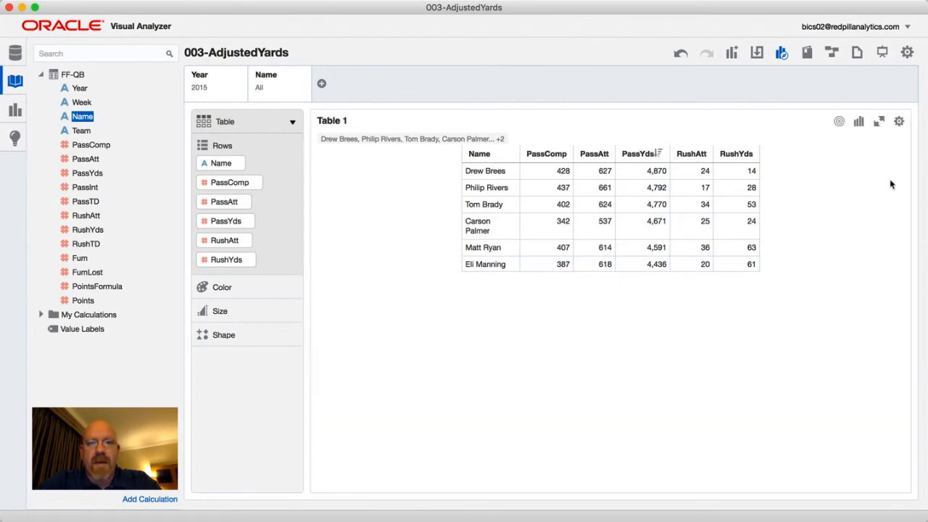
click(906, 53)
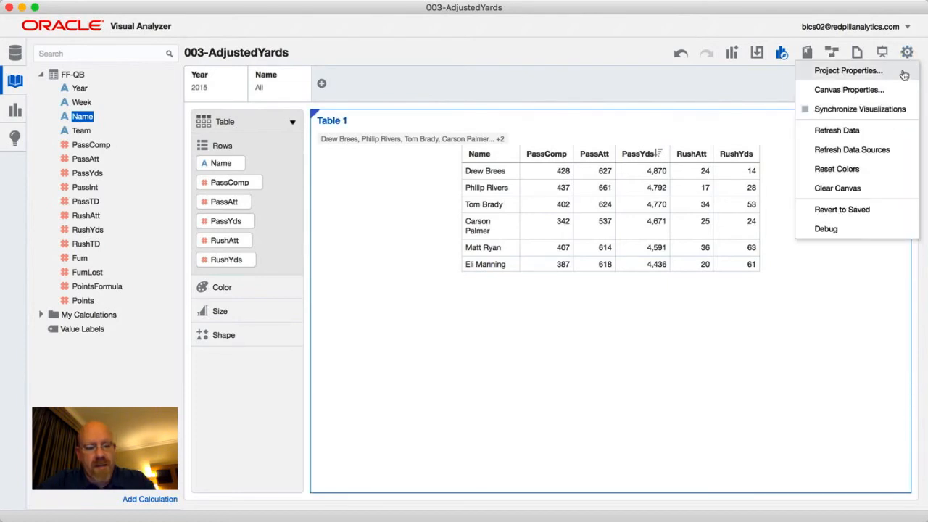
click(889, 110)
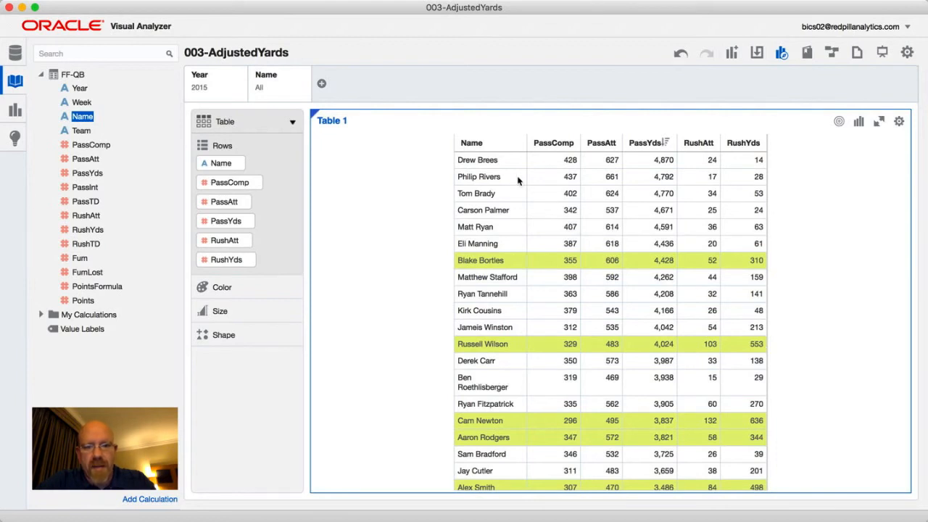
click(498, 160)
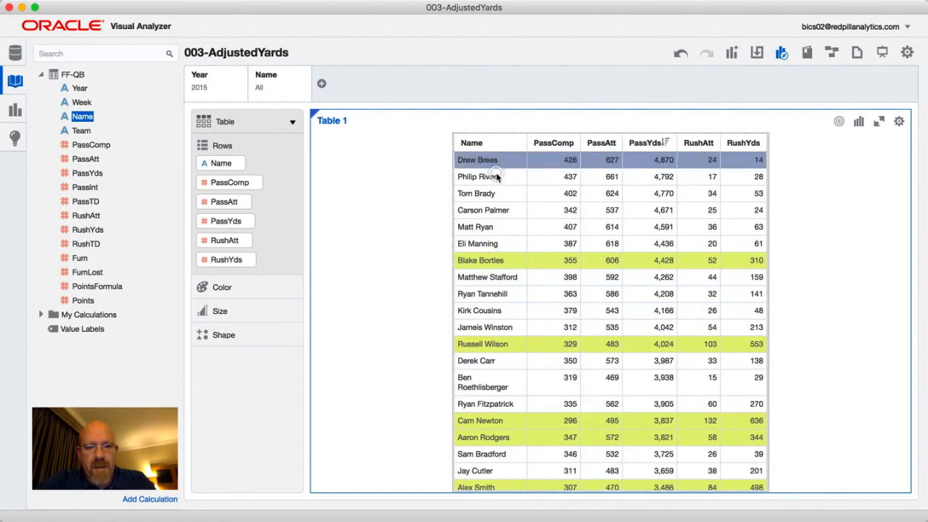
super+click(497, 178)
right_click(497, 178)
super+click(489, 194)
right_click(489, 194)
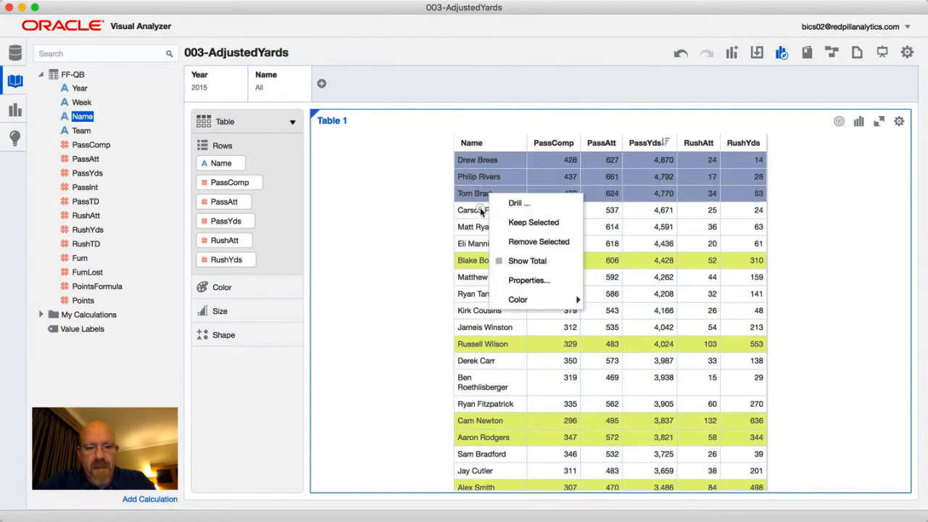
super+click(480, 210)
right_click(480, 210)
super+click(475, 226)
right_click(475, 227)
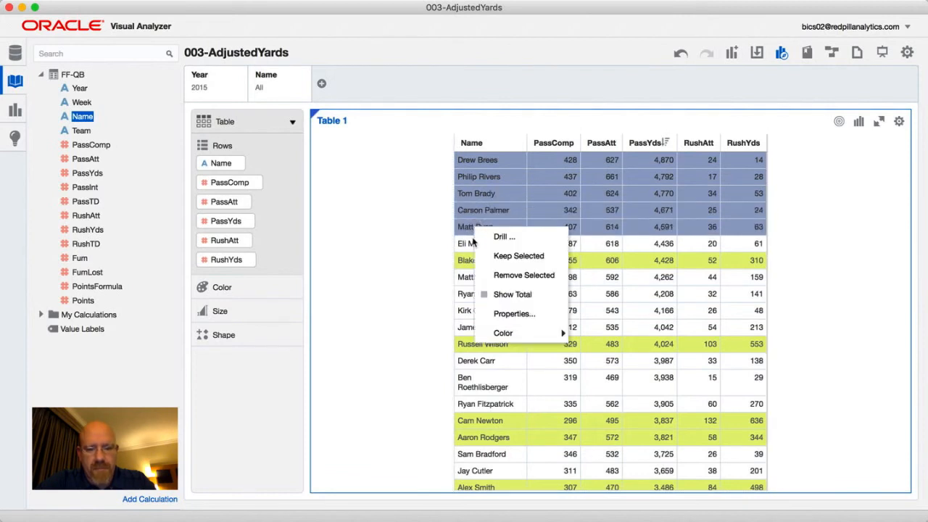
super+click(464, 245)
right_click(464, 245)
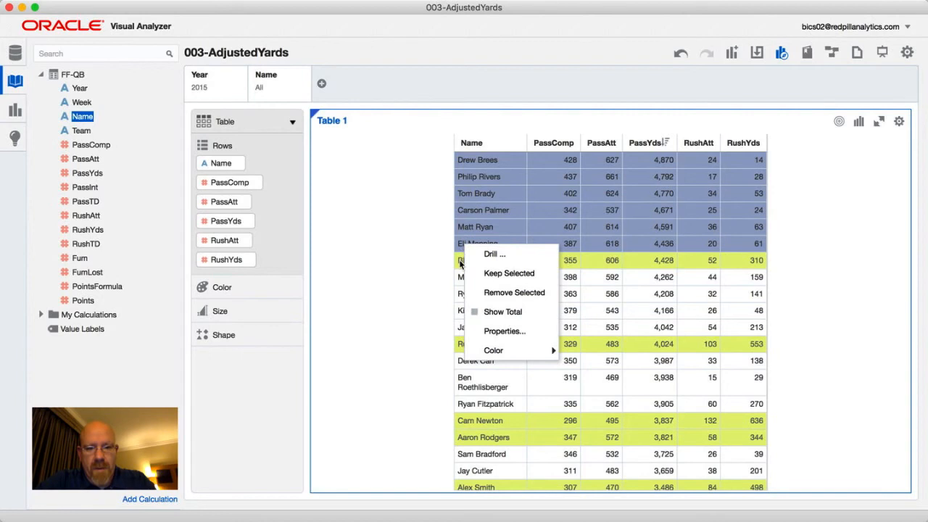
super+click(459, 262)
right_click(459, 263)
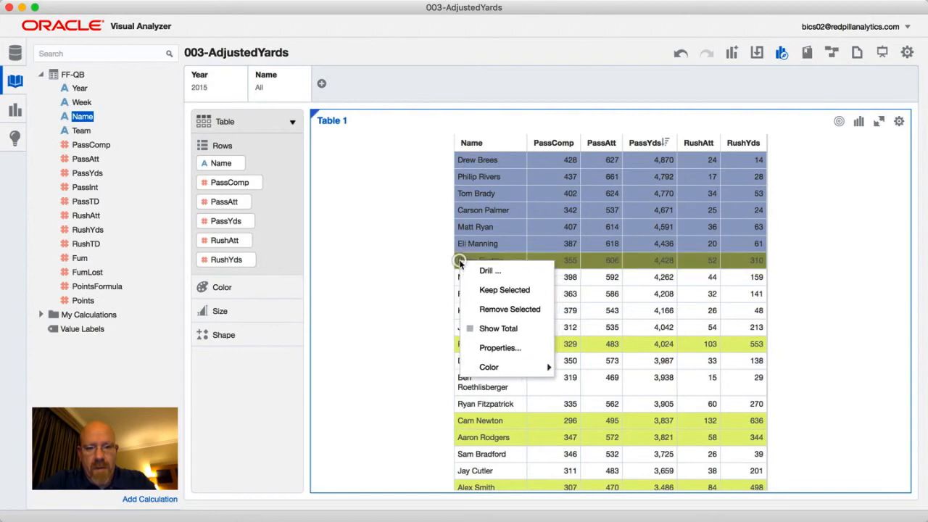
super+click(458, 345)
right_click(458, 345)
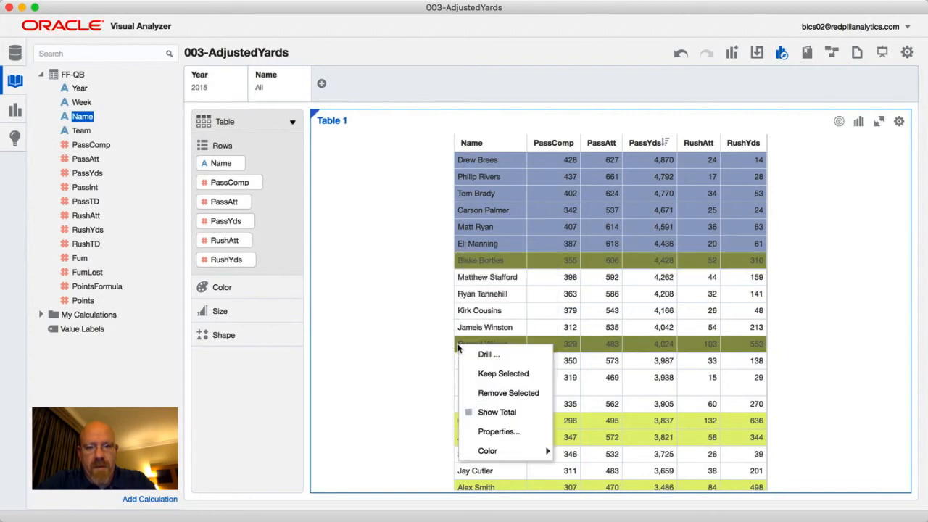
super+click(457, 422)
right_click(458, 423)
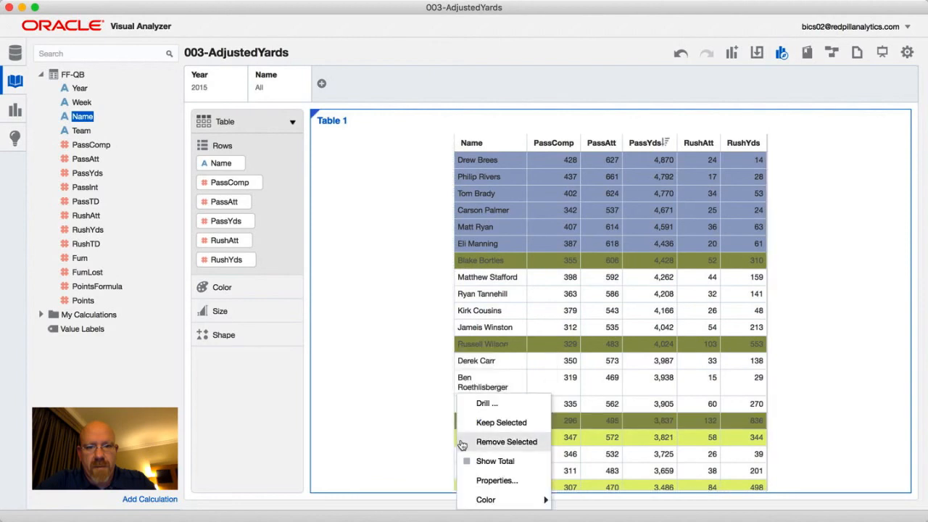
right_click(559, 437)
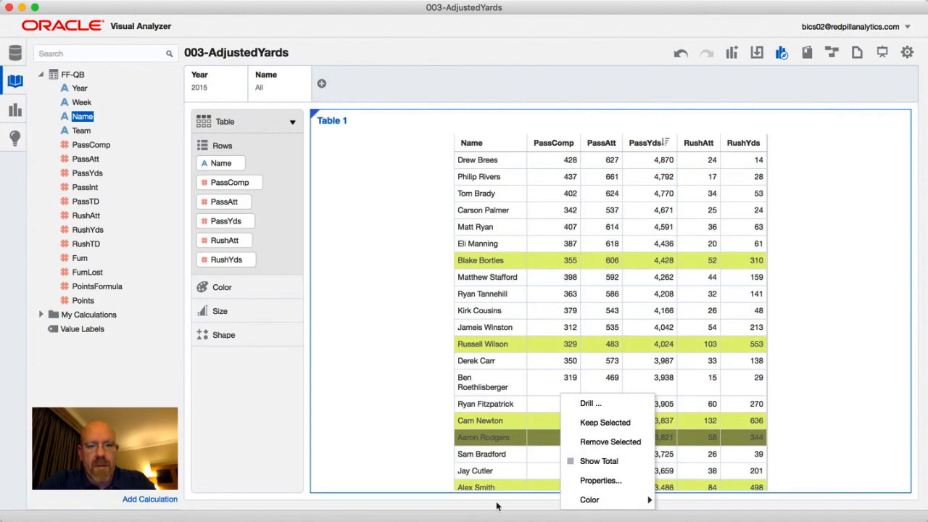
Step: Keep only the six yellow-green highlighted rushers and the top six passers, from Drew Brees through Eli Manning, in Table 1
scroll(498, 453, down, 3)
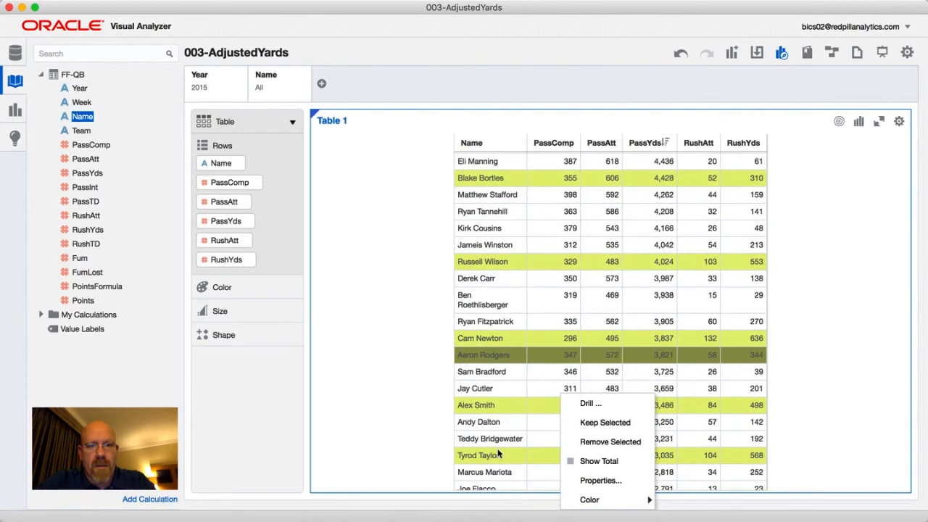
scroll(498, 453, down, 5)
scroll(498, 453, up, 1)
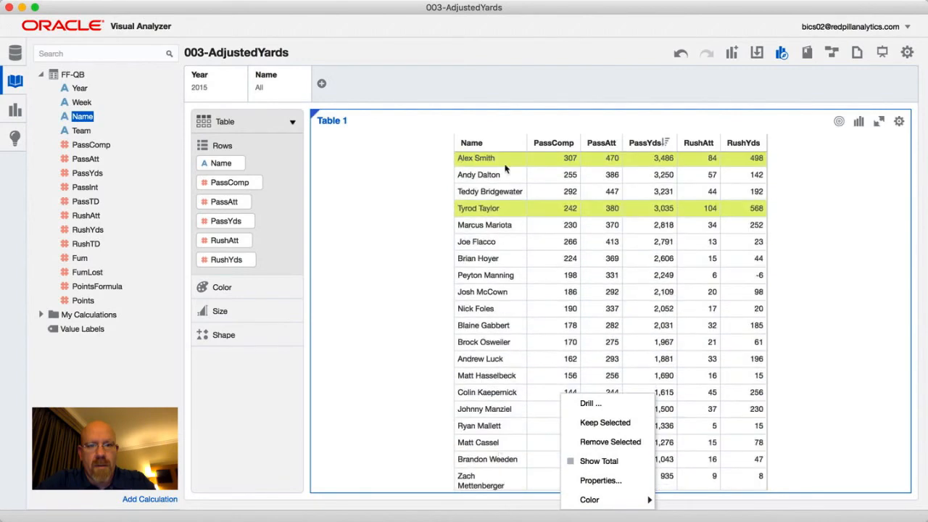
click(492, 208)
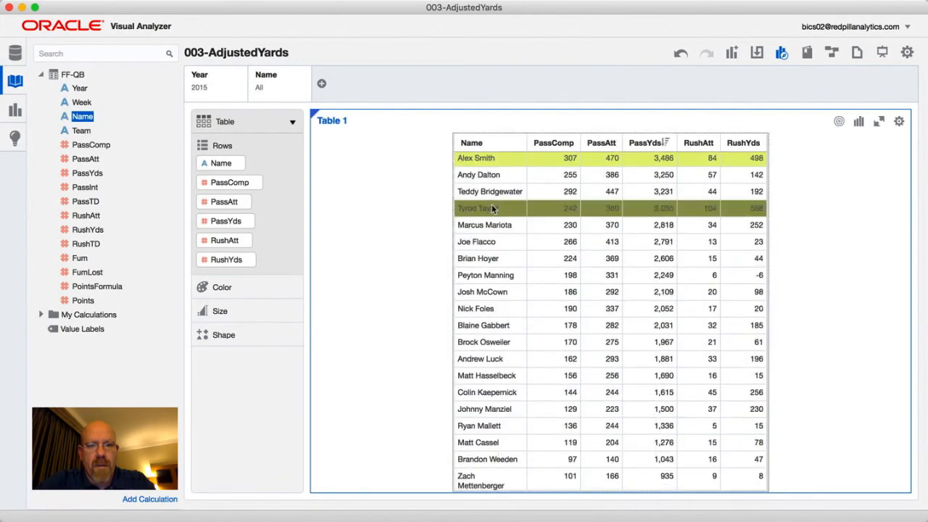
scroll(492, 208, up, 3)
scroll(492, 208, up, 4)
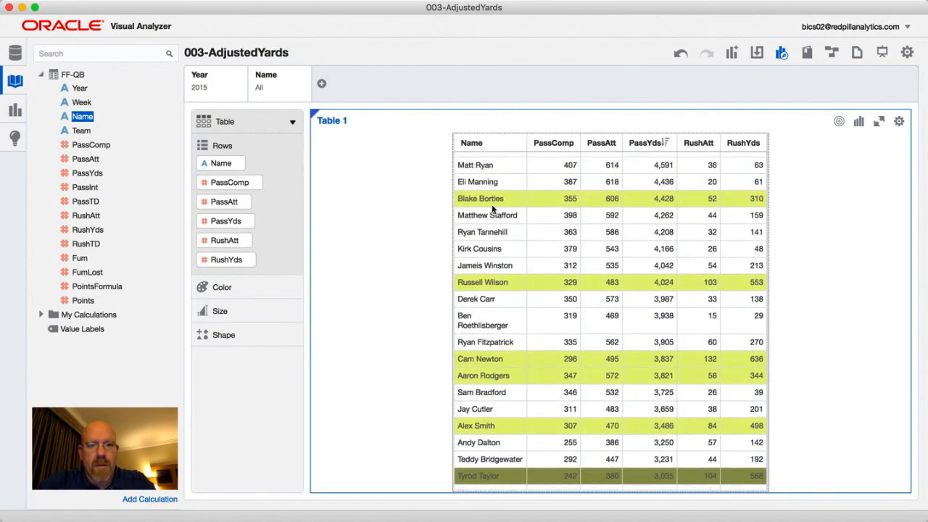
right_click(510, 430)
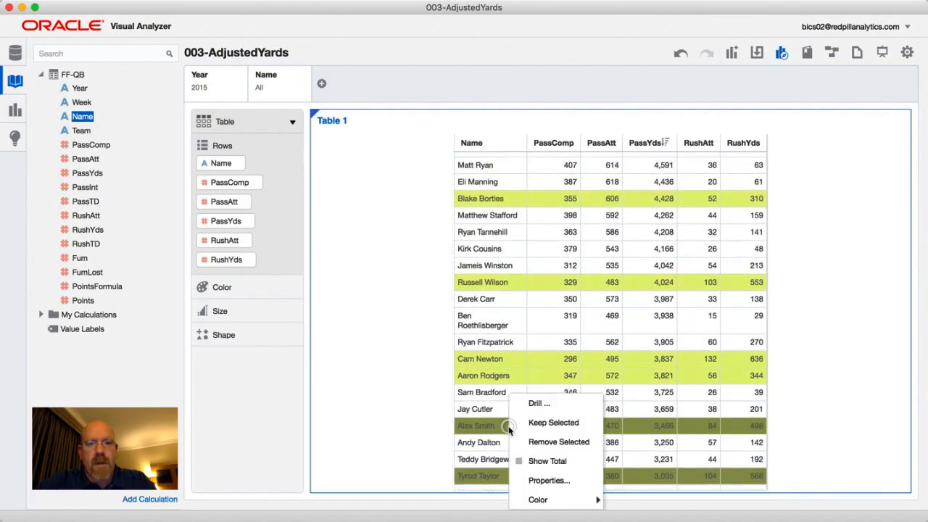
right_click(491, 371)
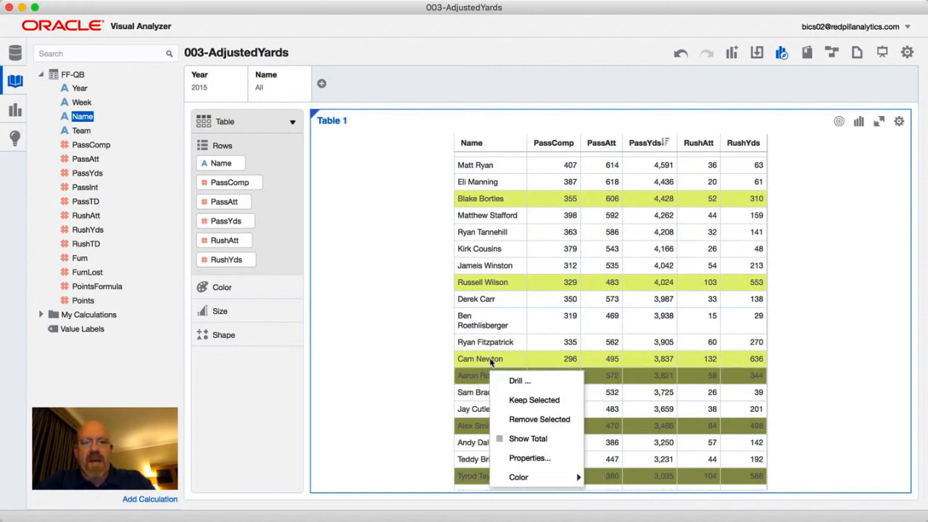
right_click(490, 362)
right_click(495, 284)
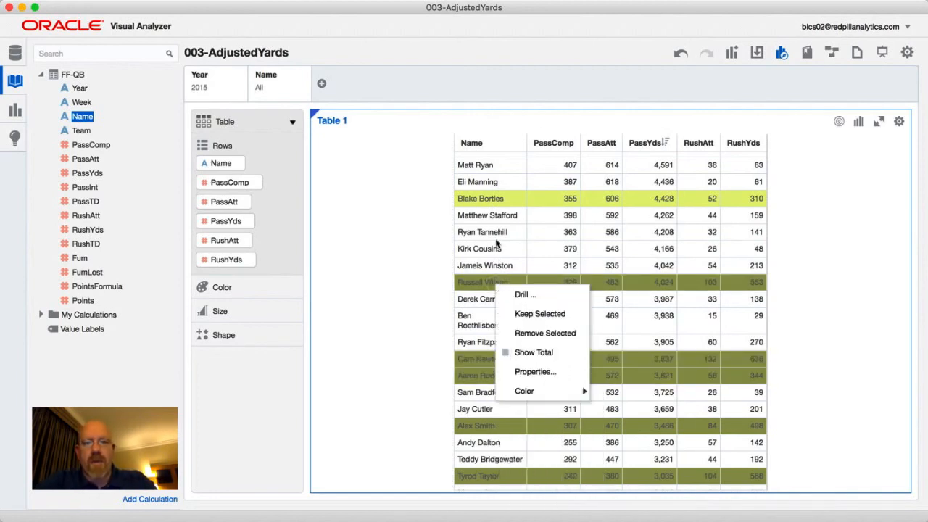
right_click(495, 204)
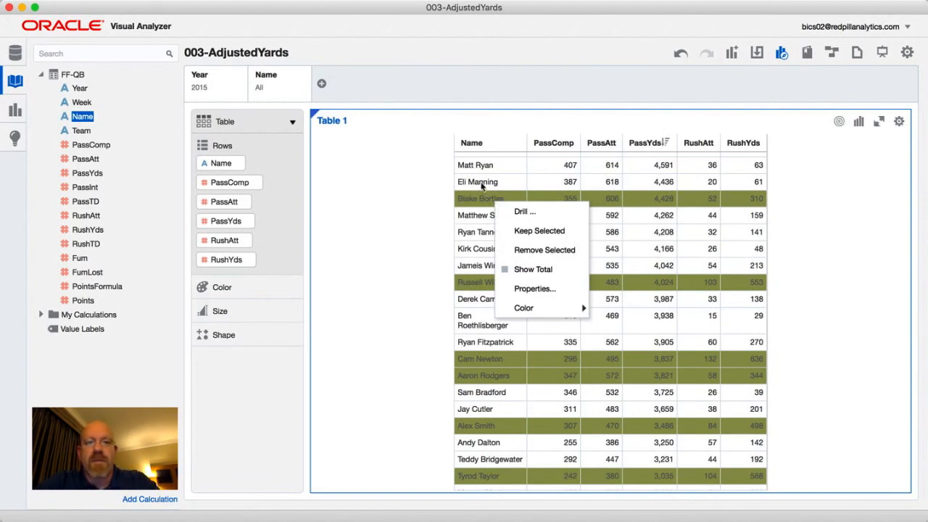
scroll(481, 187, up, 3)
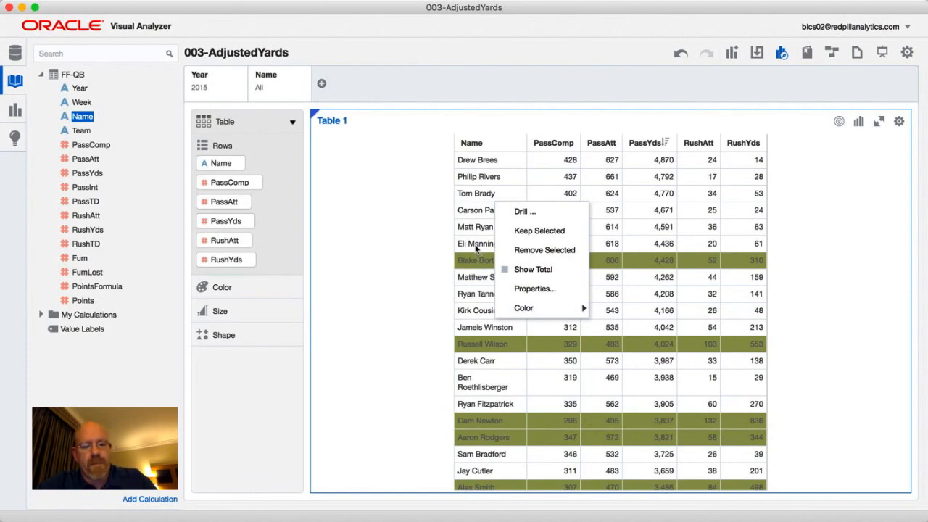
right_click(475, 245)
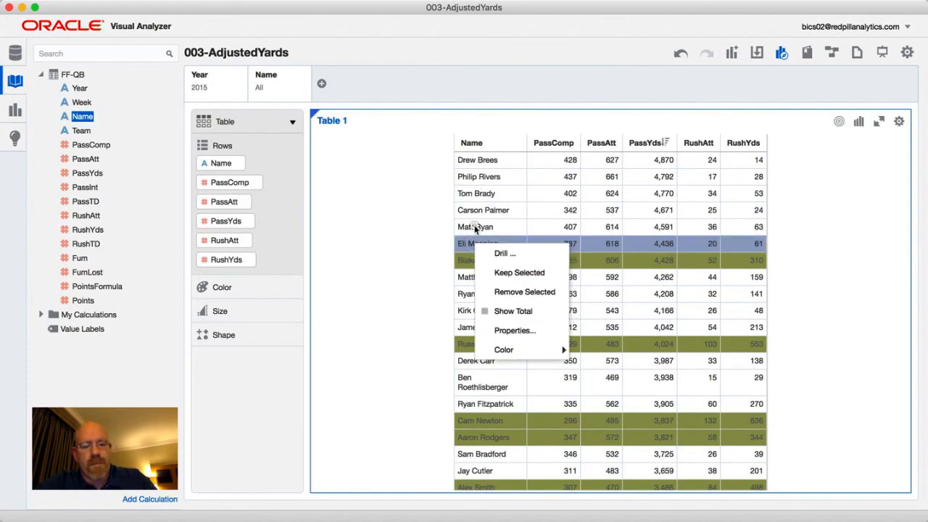
ctrl+click(475, 227)
ctrl+click(475, 210)
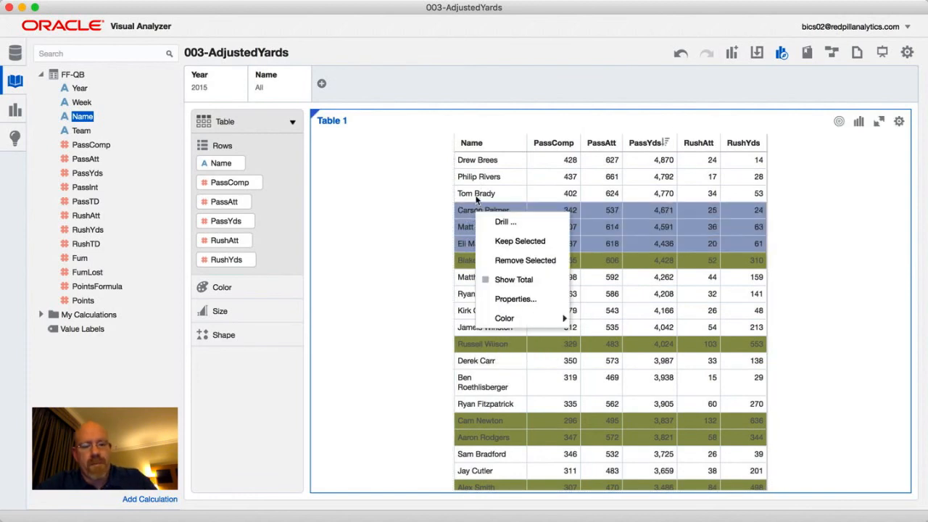
ctrl+click(475, 195)
ctrl+click(476, 180)
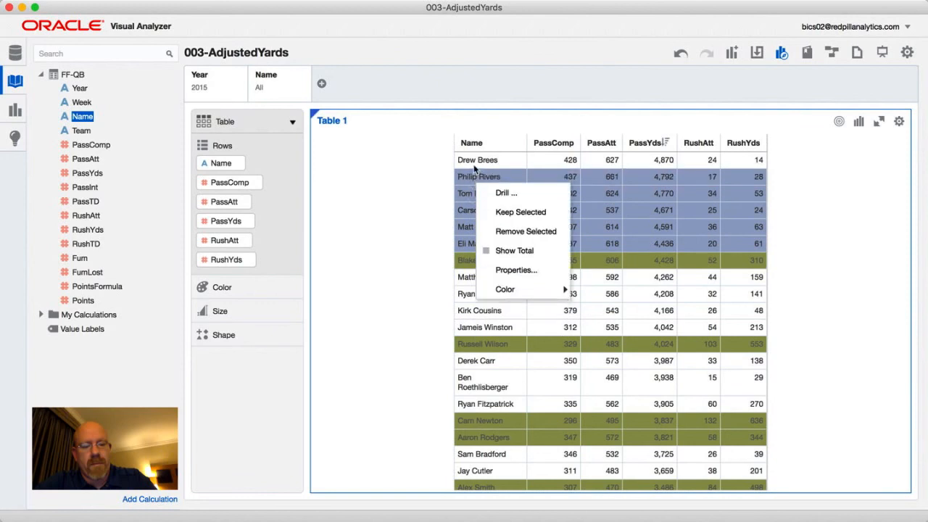
ctrl+click(474, 160)
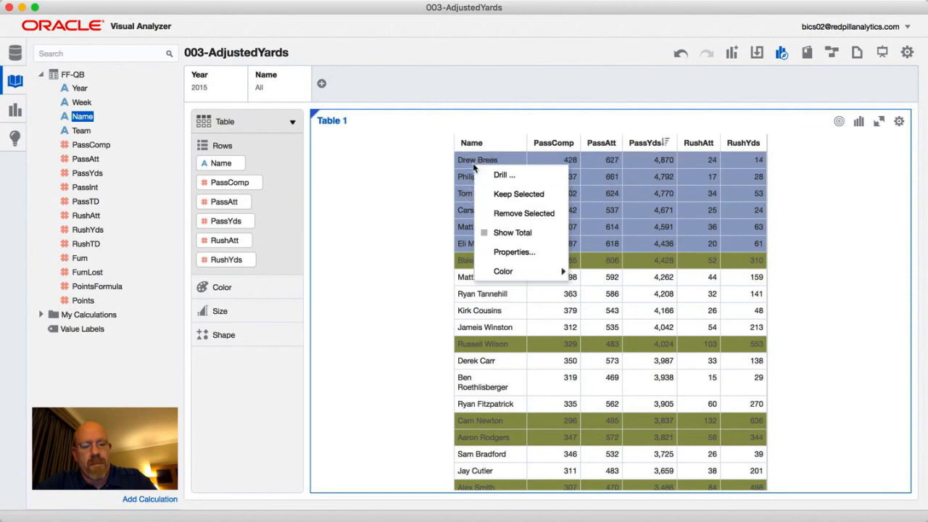
click(492, 200)
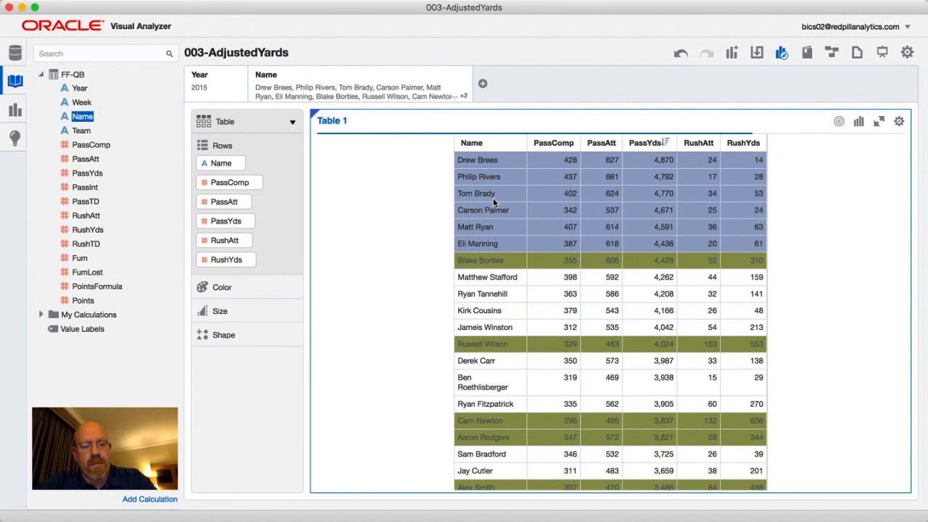